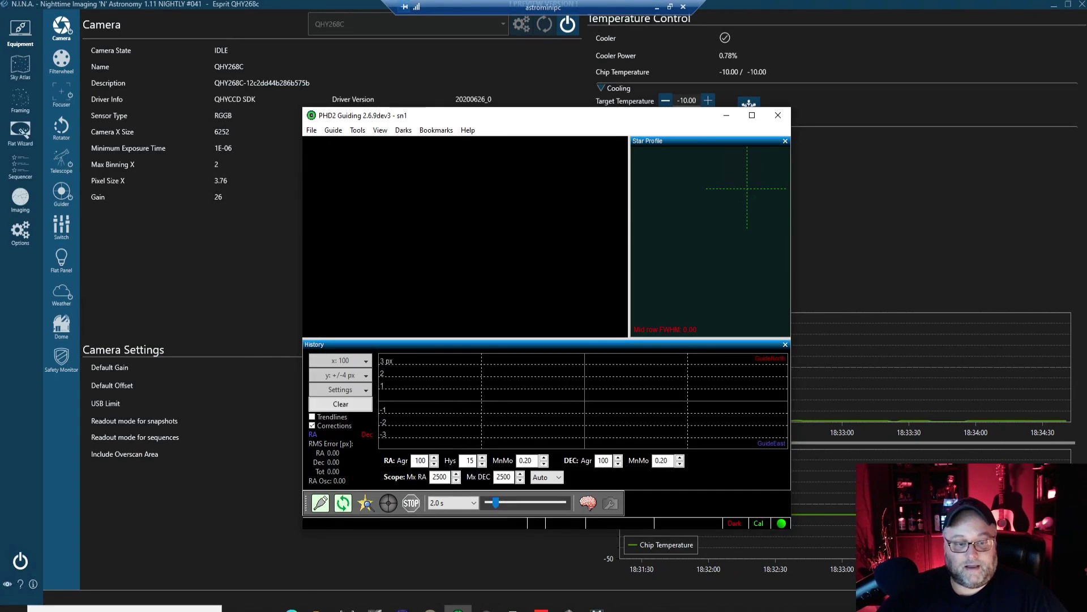
Scroll the openphdguiding.org development snapshots page to the v2.6.9dev3 entry with its Windows and macOS downloads
{"action": "left_click", "coordinate": [292, 609]}
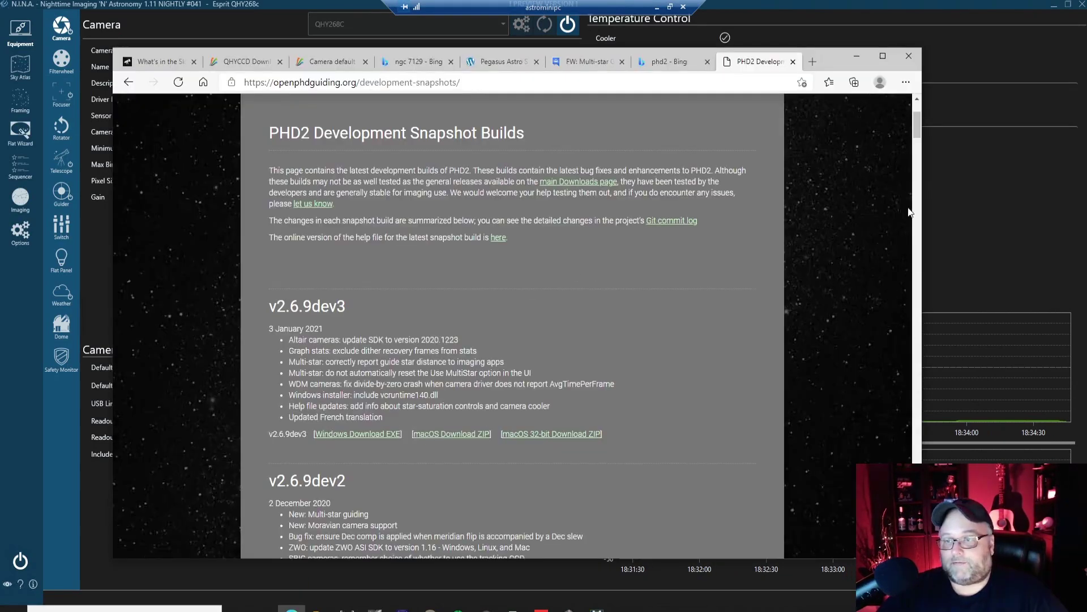
{"action": "left_click_drag", "start_coordinate": [916, 127], "coordinate": [918, 113]}
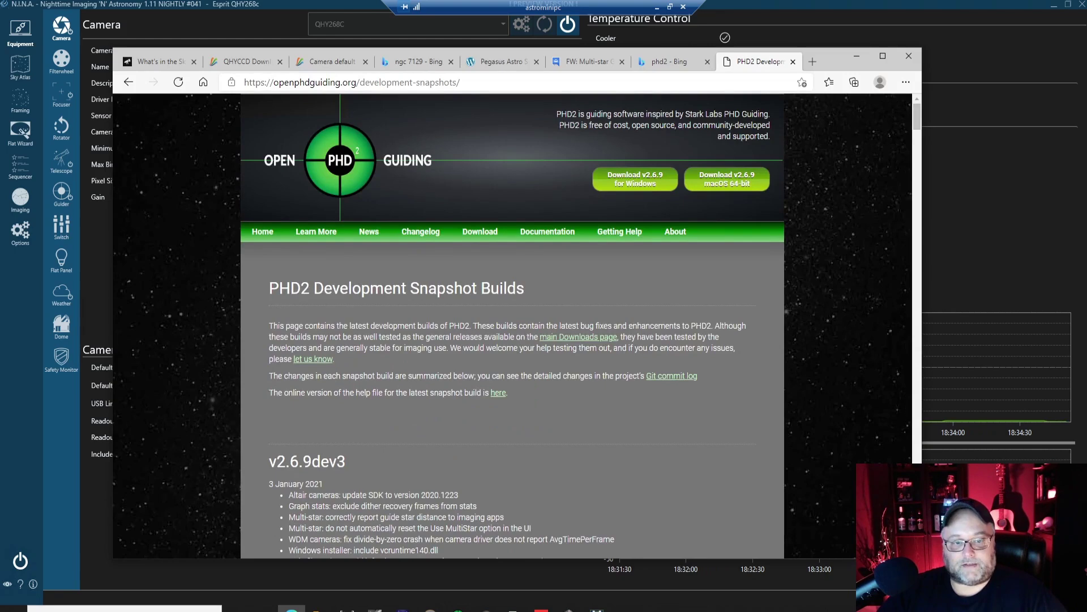
{"action": "scroll", "coordinate": [440, 363], "scroll_direction": "down", "scroll_amount": 2}
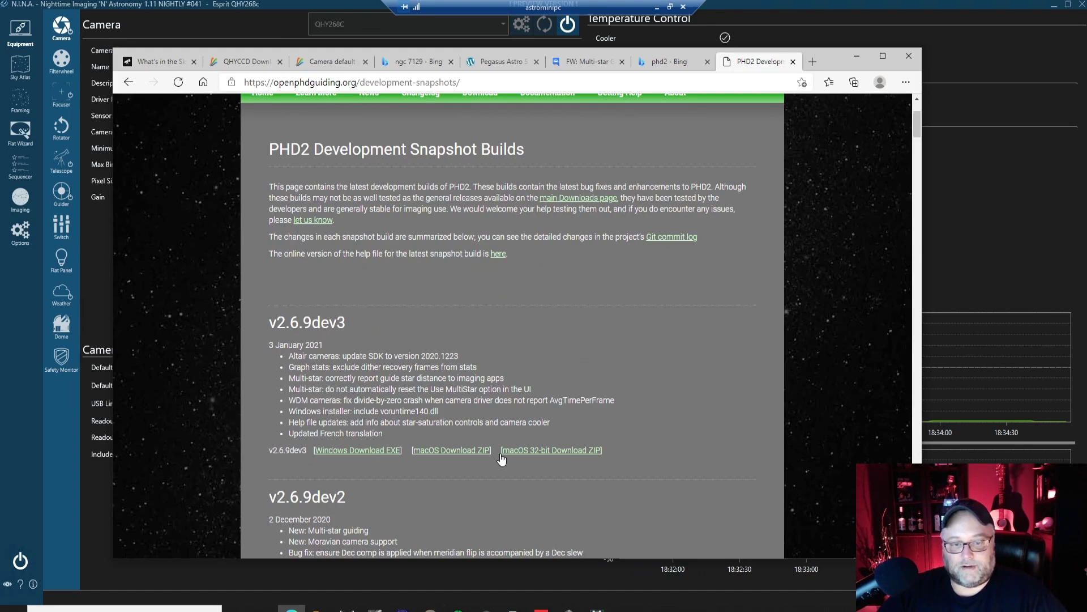
On the Guiding page of PHD2's Advanced Settings, toggle Use multiple stars off and back on
{"action": "left_click", "coordinate": [849, 57]}
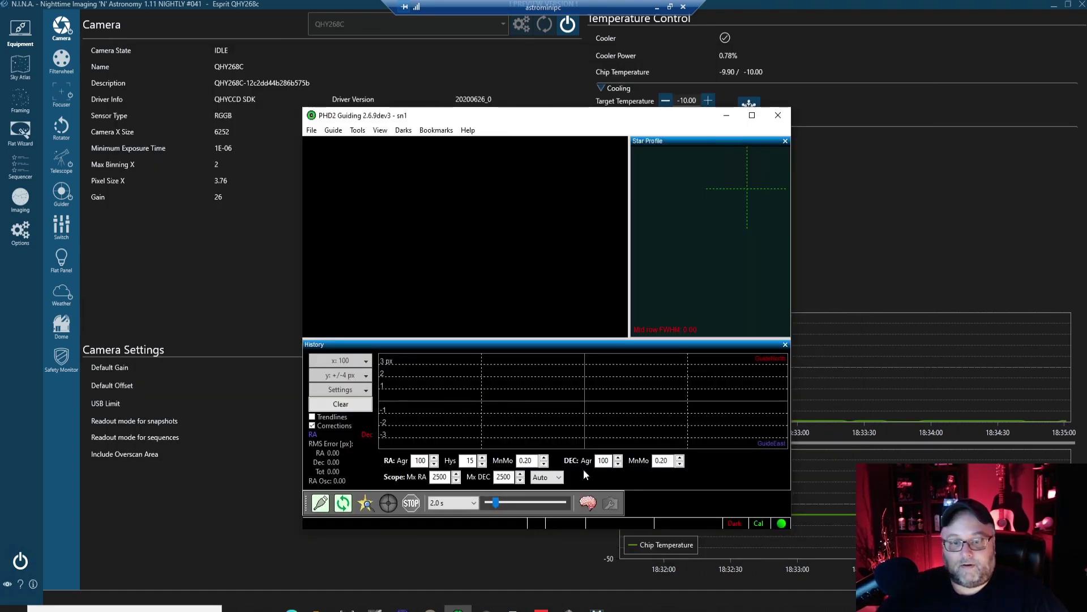
{"action": "left_click", "coordinate": [587, 502]}
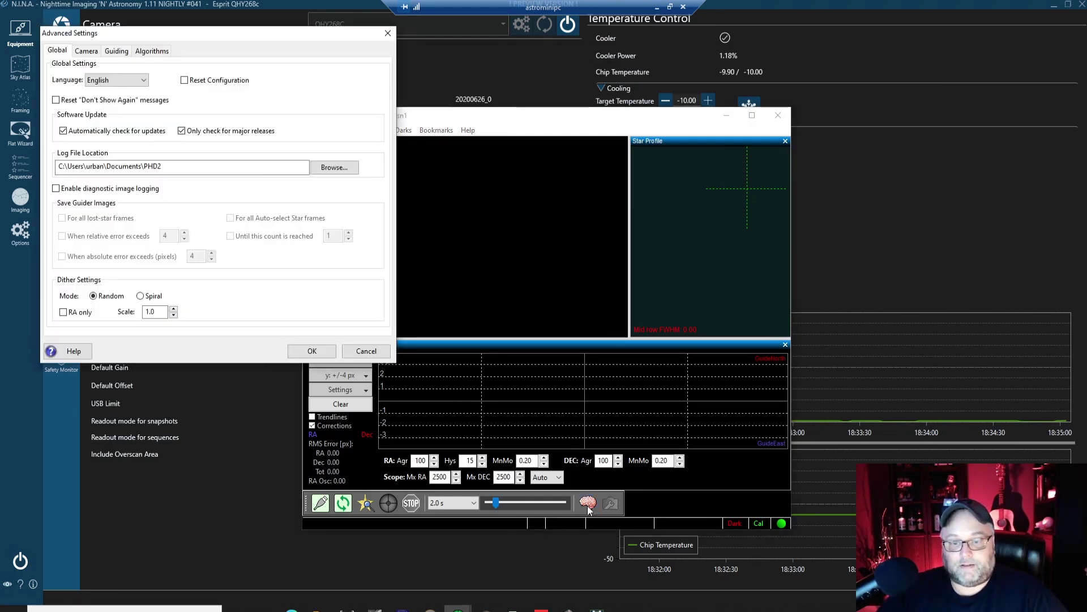
{"action": "left_click", "coordinate": [116, 52]}
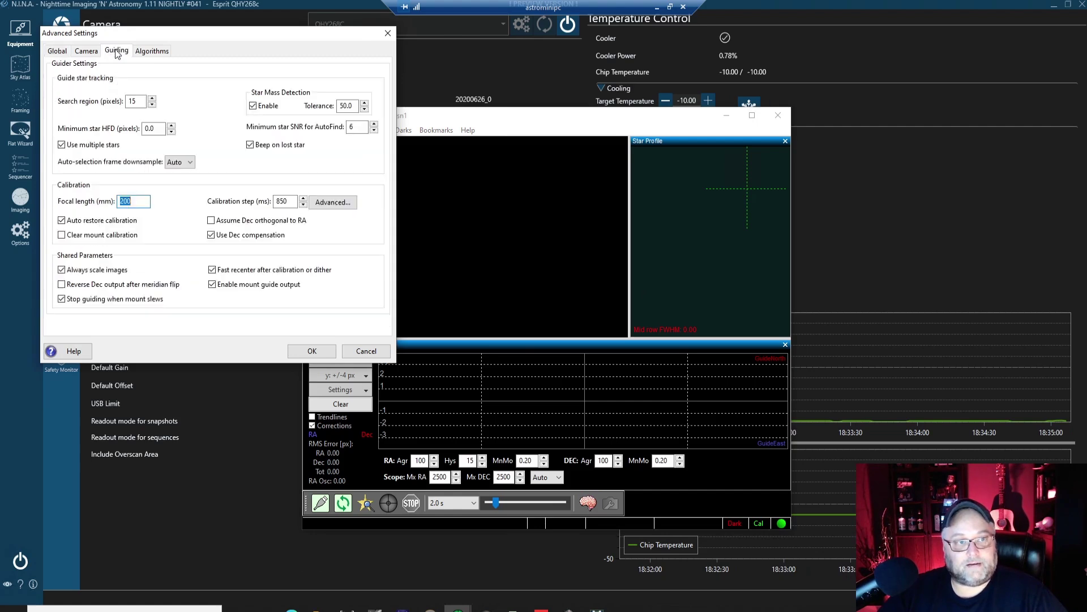
{"action": "left_click", "coordinate": [61, 145]}
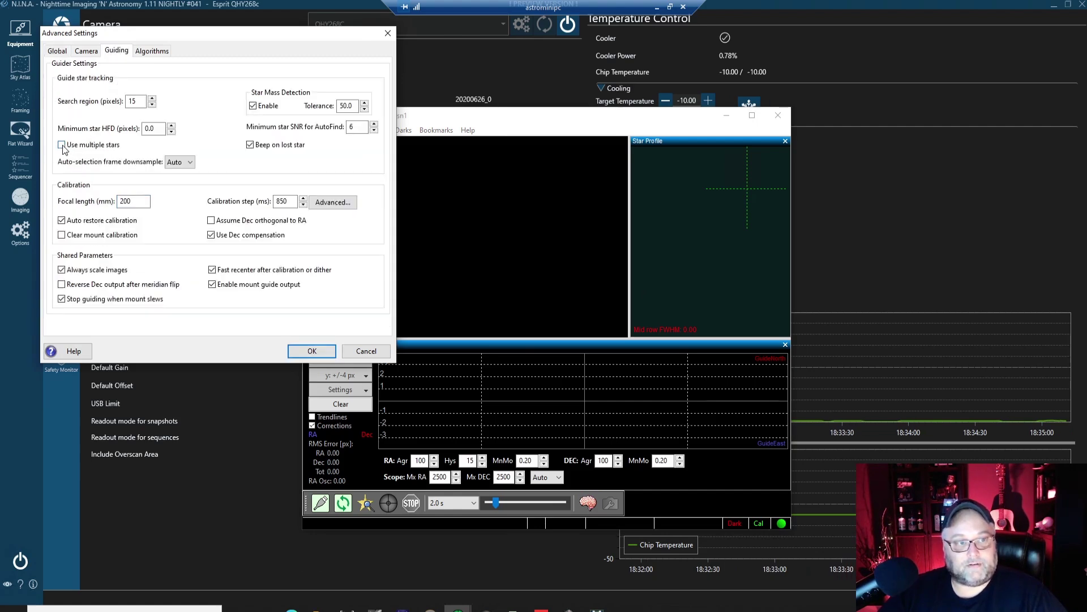
{"action": "left_click", "coordinate": [61, 145]}
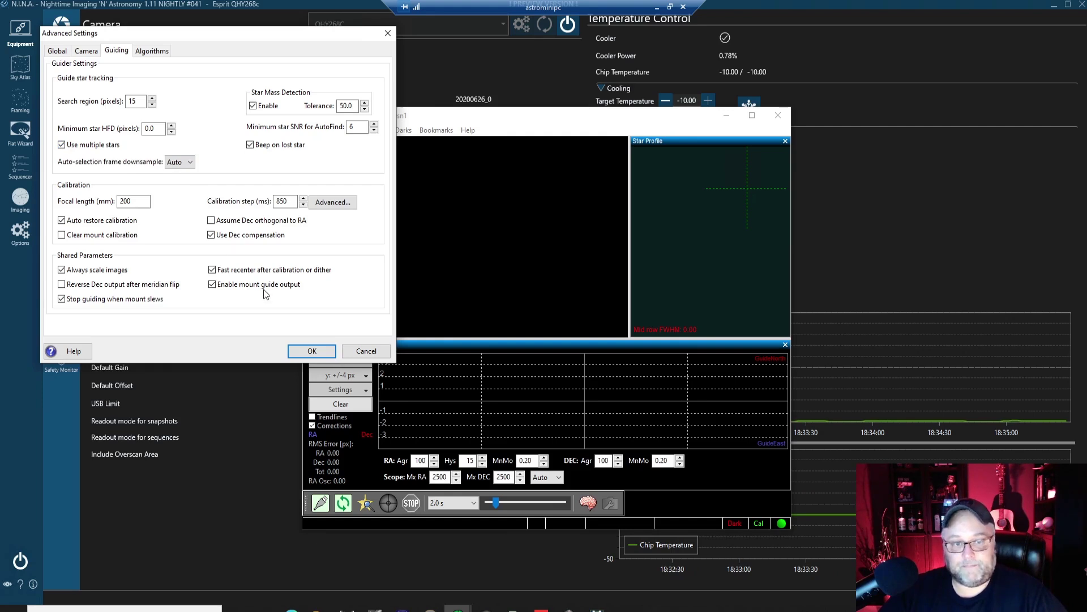
Confirm the Advanced Settings with OK to keep multi-star guiding enabled
{"action": "left_click", "coordinate": [311, 351]}
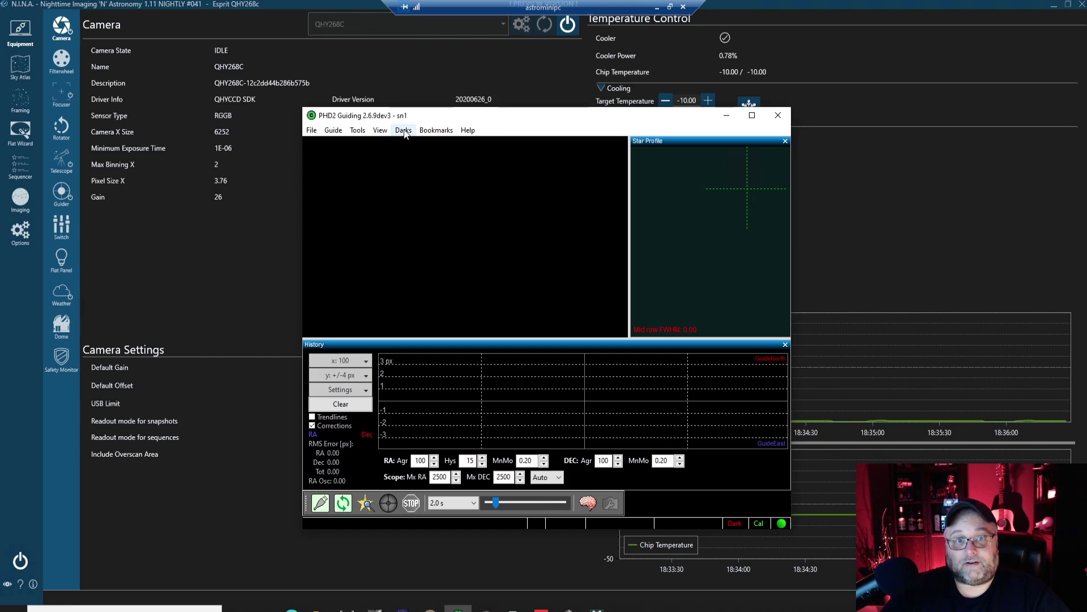
In the Dark Library builder, keep the 1.0 s minimum exposure and choose an entirely new library
{"action": "left_click", "coordinate": [404, 131]}
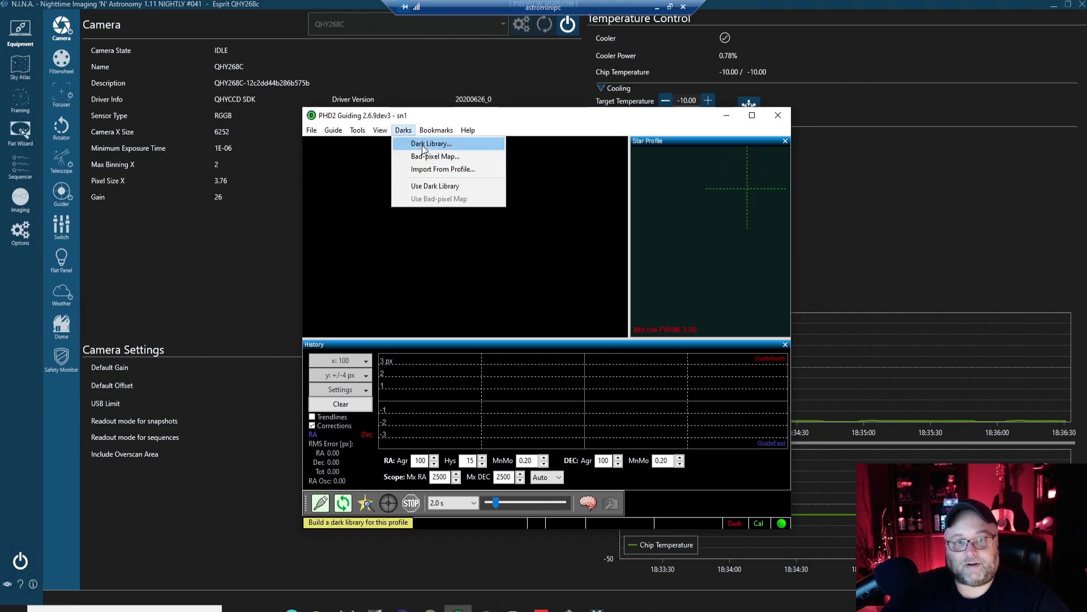
{"action": "left_click", "coordinate": [423, 142]}
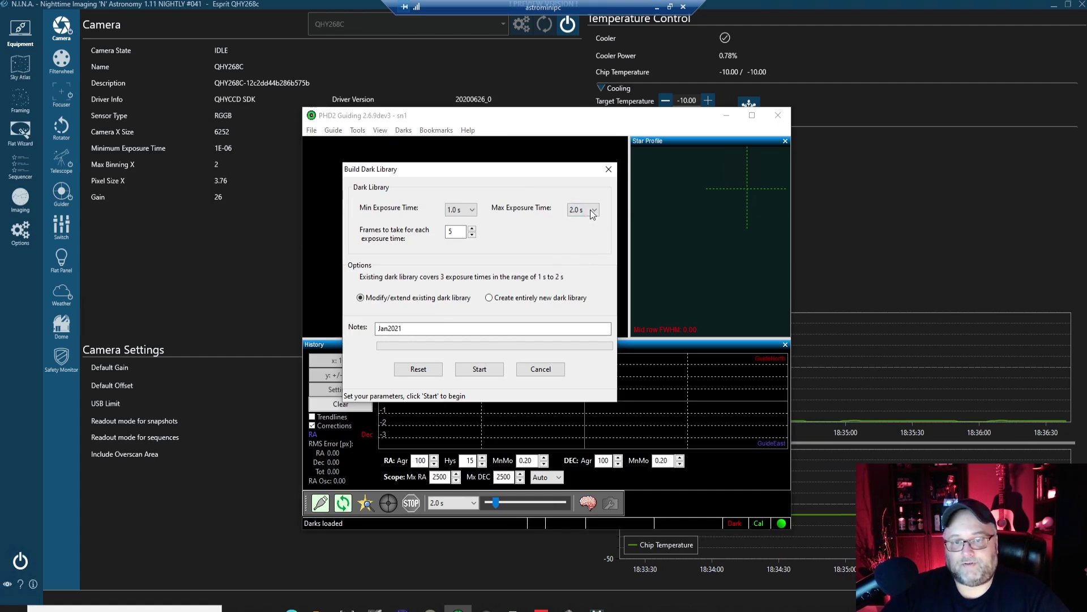
{"action": "left_click", "coordinate": [473, 210]}
{"action": "left_click", "coordinate": [473, 210]}
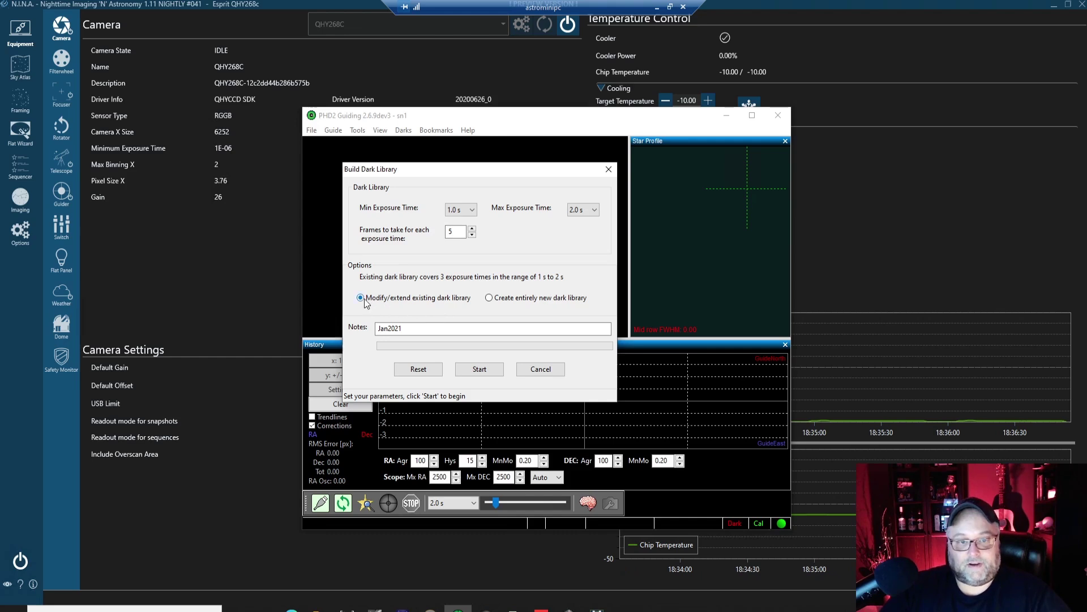
{"action": "left_click", "coordinate": [489, 298]}
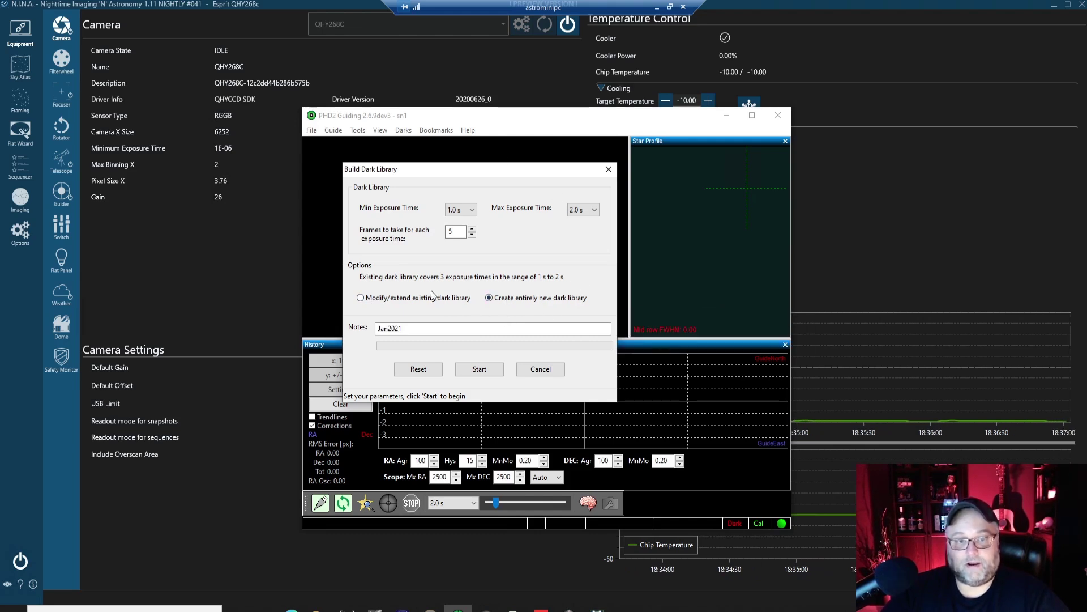
{"action": "left_click", "coordinate": [360, 298]}
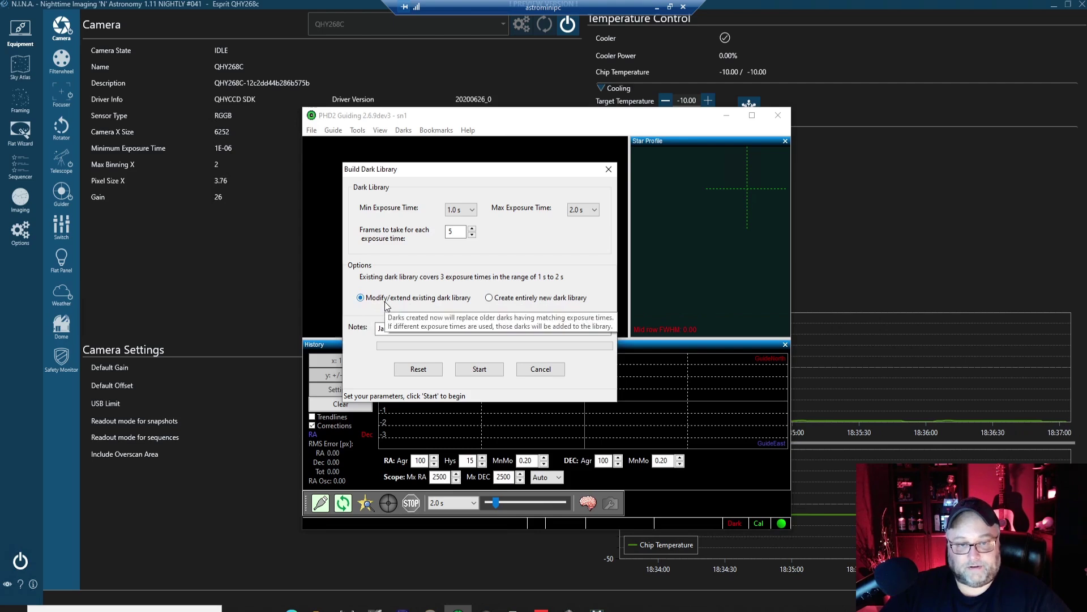
{"action": "left_click", "coordinate": [488, 299]}
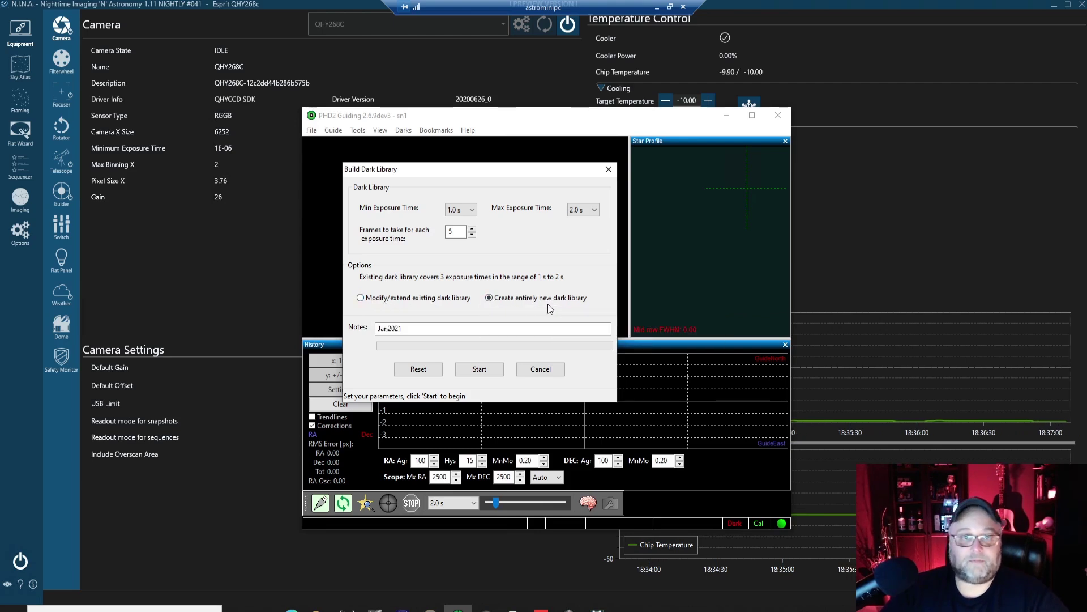
Cancel the dark library build and uncheck Use Dark Library in the Darks menu
{"action": "double_click", "coordinate": [418, 328]}
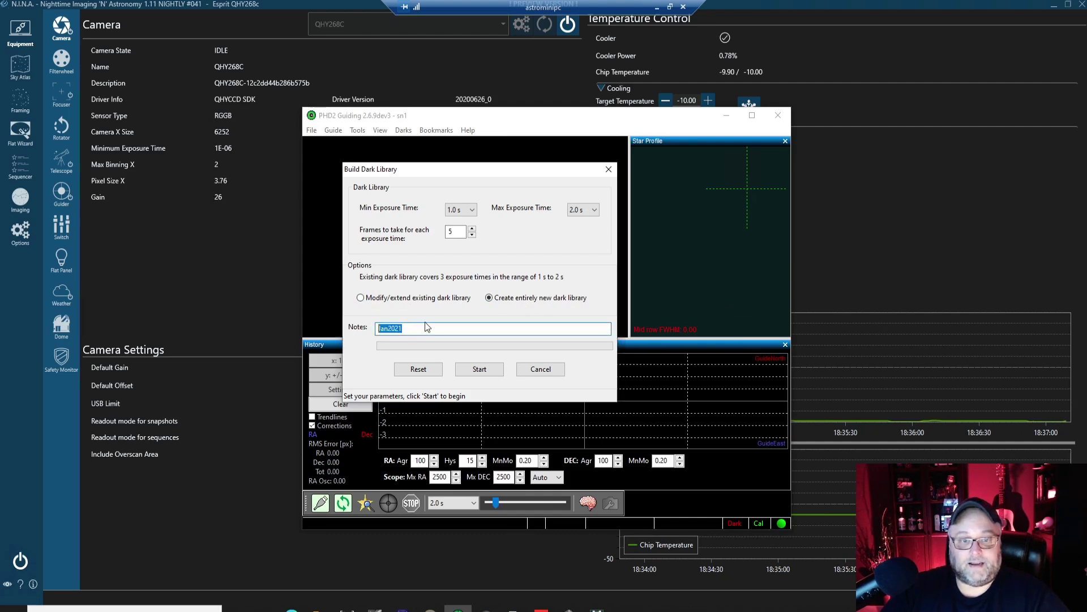
{"action": "key", "text": "End"}
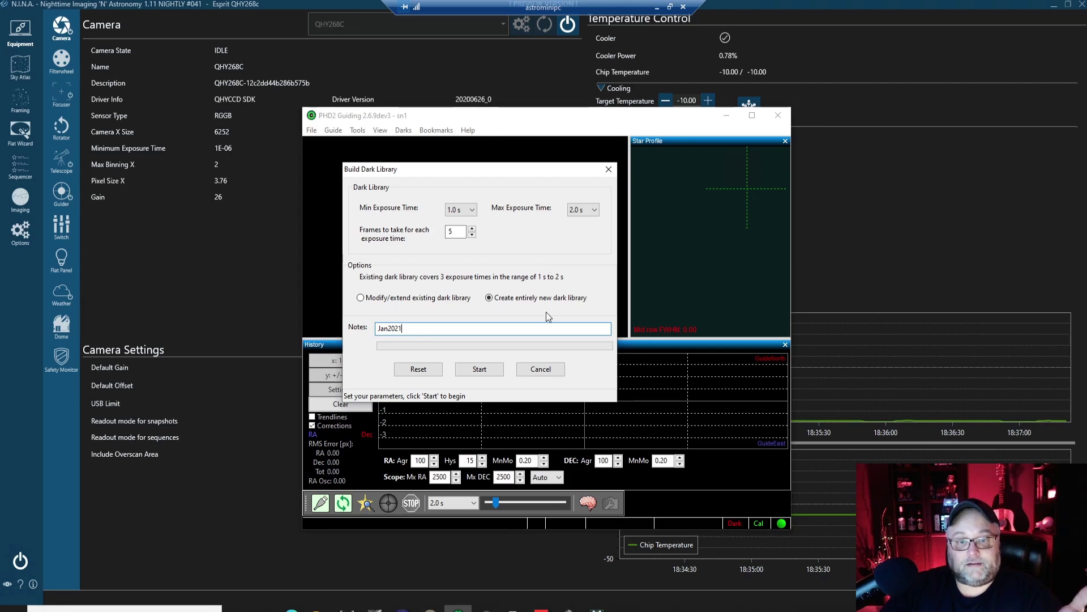
{"action": "left_click", "coordinate": [539, 367]}
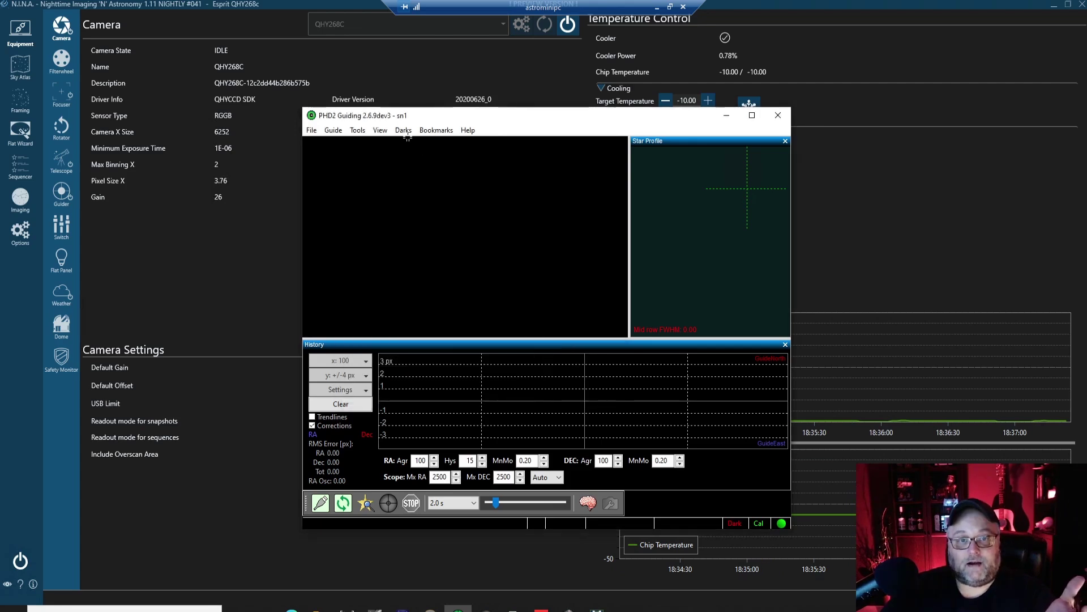
{"action": "left_click", "coordinate": [403, 129]}
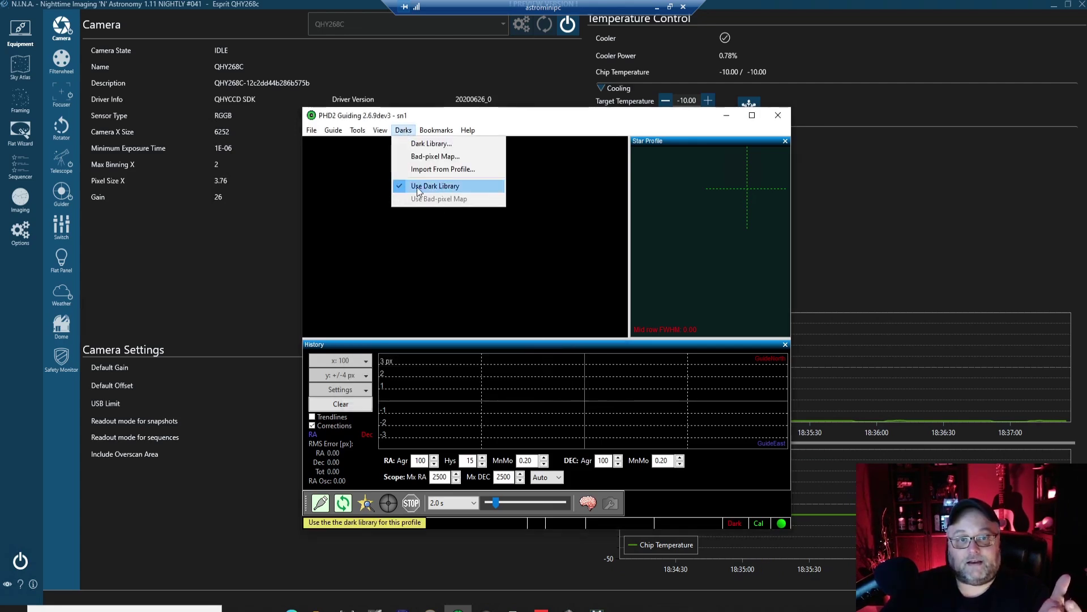
{"action": "left_click", "coordinate": [456, 186]}
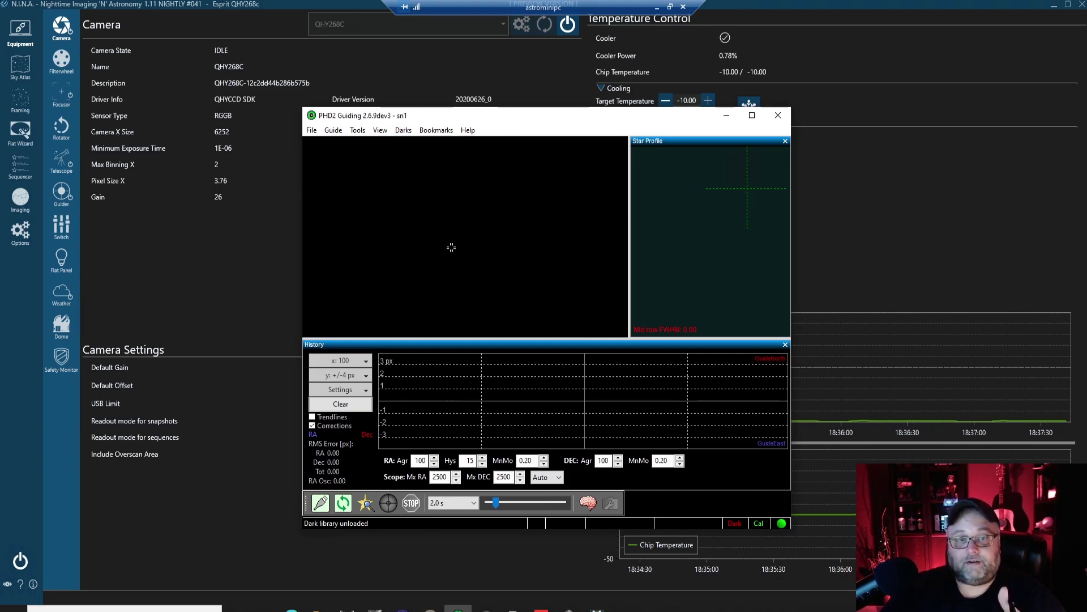
{"action": "left_click", "coordinate": [344, 503]}
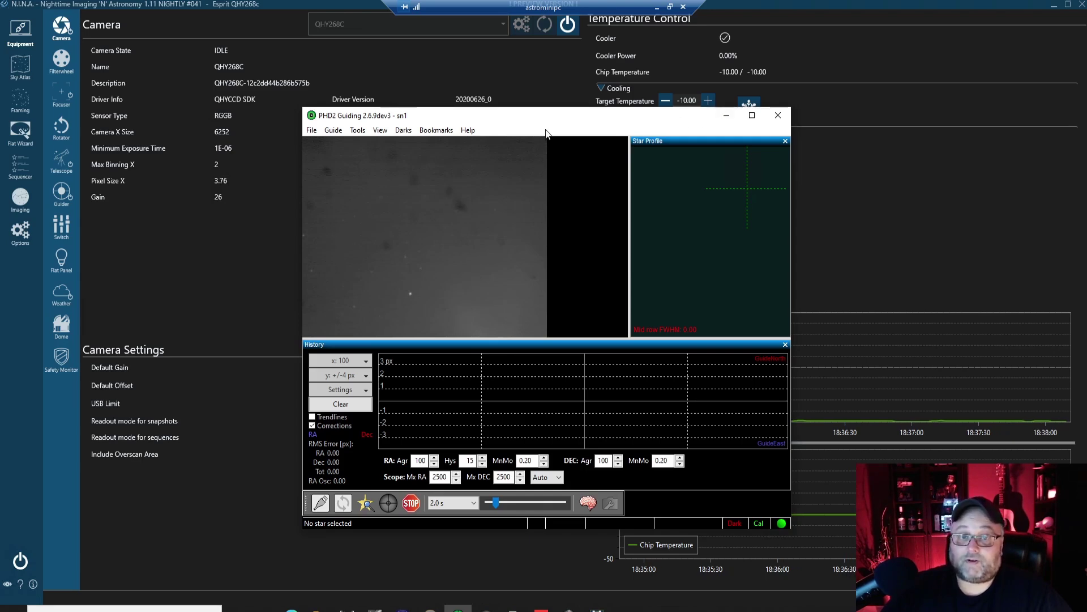
{"action": "mouse_move", "coordinate": [513, 123]}
{"action": "left_mouse_down"}
{"action": "mouse_move", "coordinate": [525, 125]}
{"action": "mouse_move", "coordinate": [500, 125]}
{"action": "left_mouse_up"}
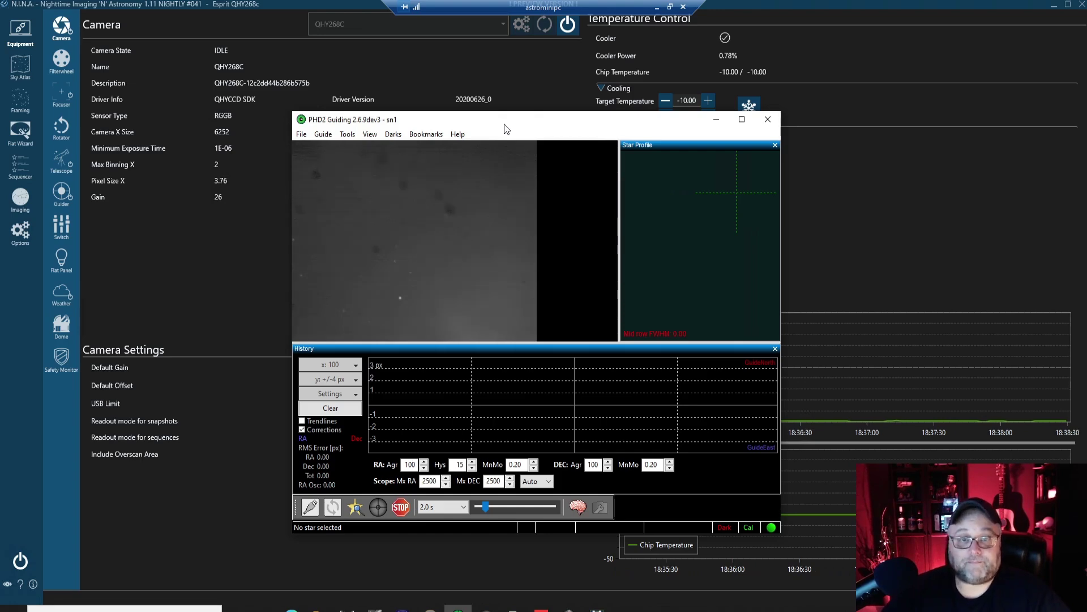
Minimize the PHD2 window to reveal N.I.N.A.'s Equipment > Camera page
{"action": "left_click", "coordinate": [717, 120]}
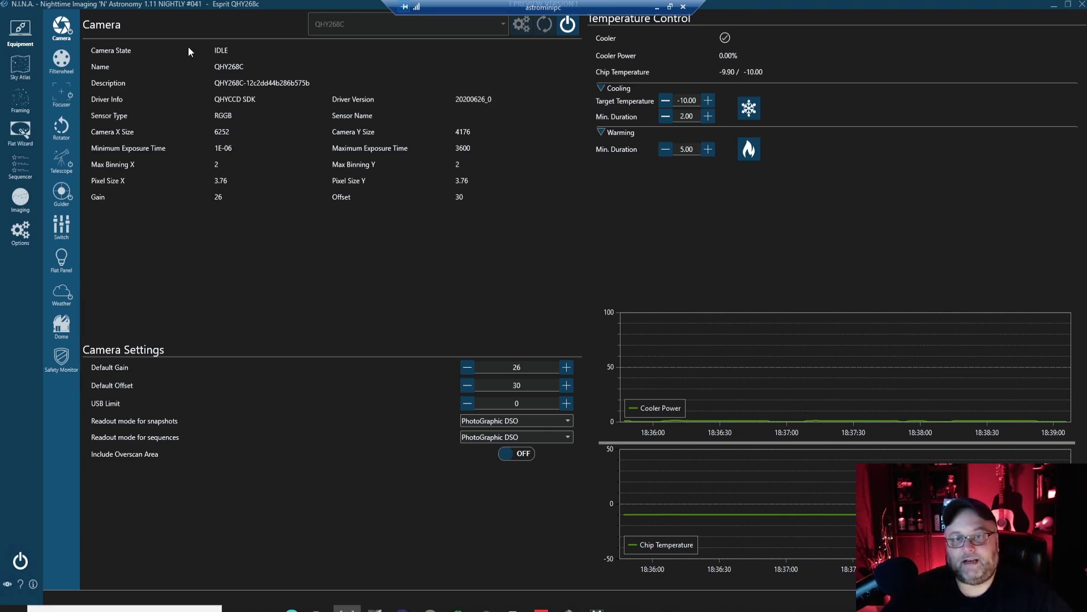
On the Imaging page, pick Capella as the manual focus target and slew the mount to it
{"action": "left_click", "coordinate": [23, 205]}
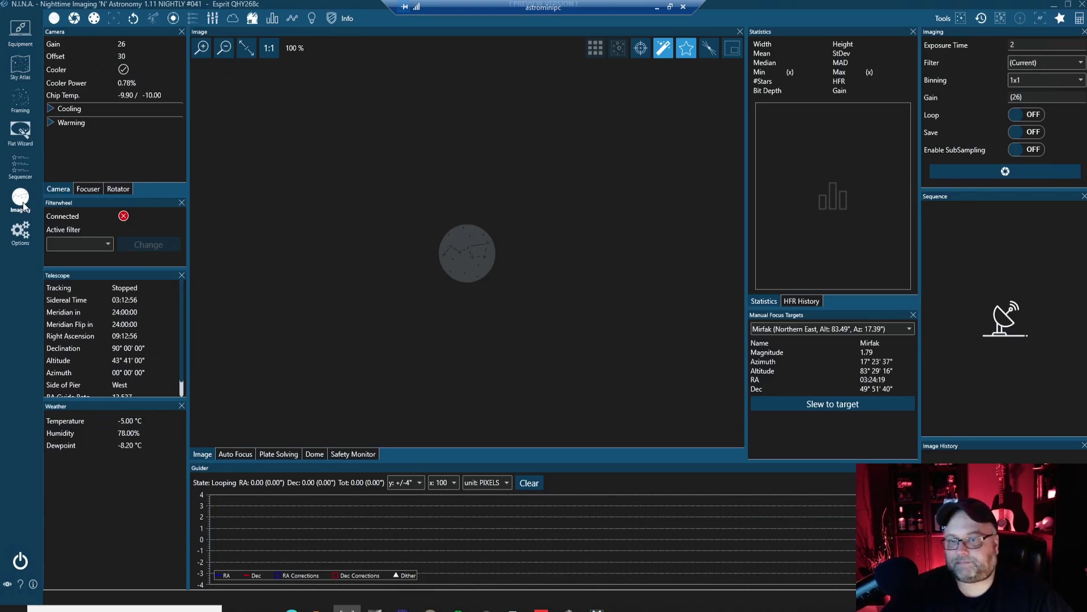
{"action": "left_click", "coordinate": [791, 328]}
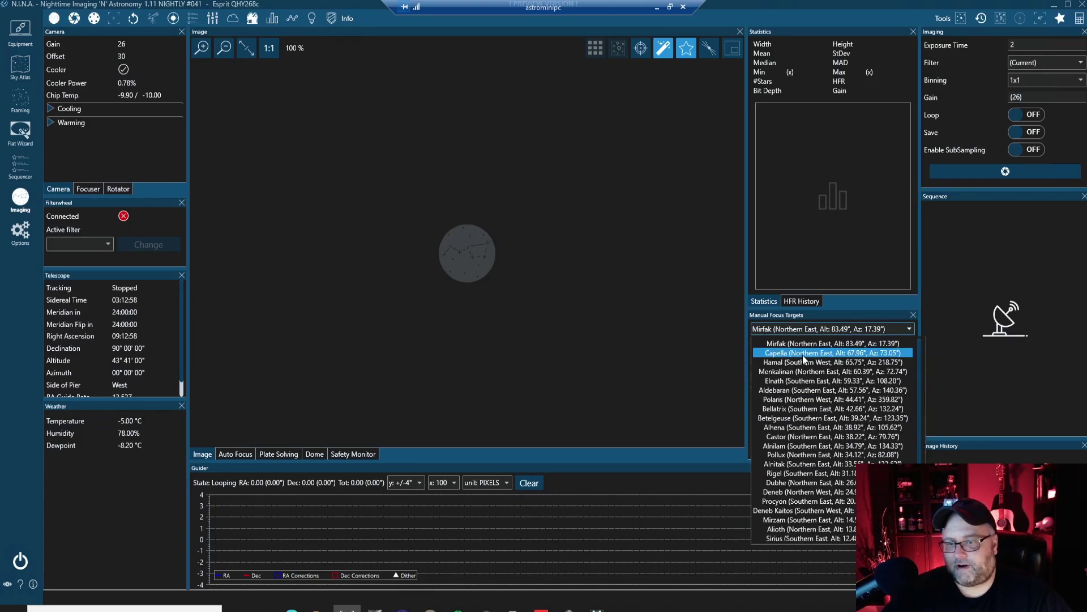
{"action": "left_click", "coordinate": [801, 353]}
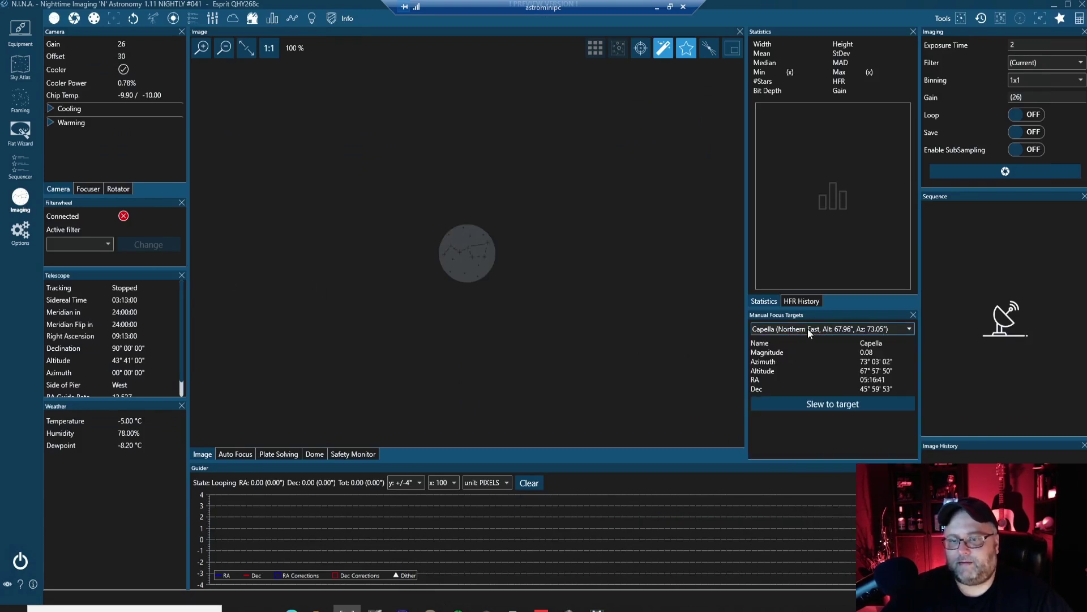
{"action": "left_click", "coordinate": [808, 329]}
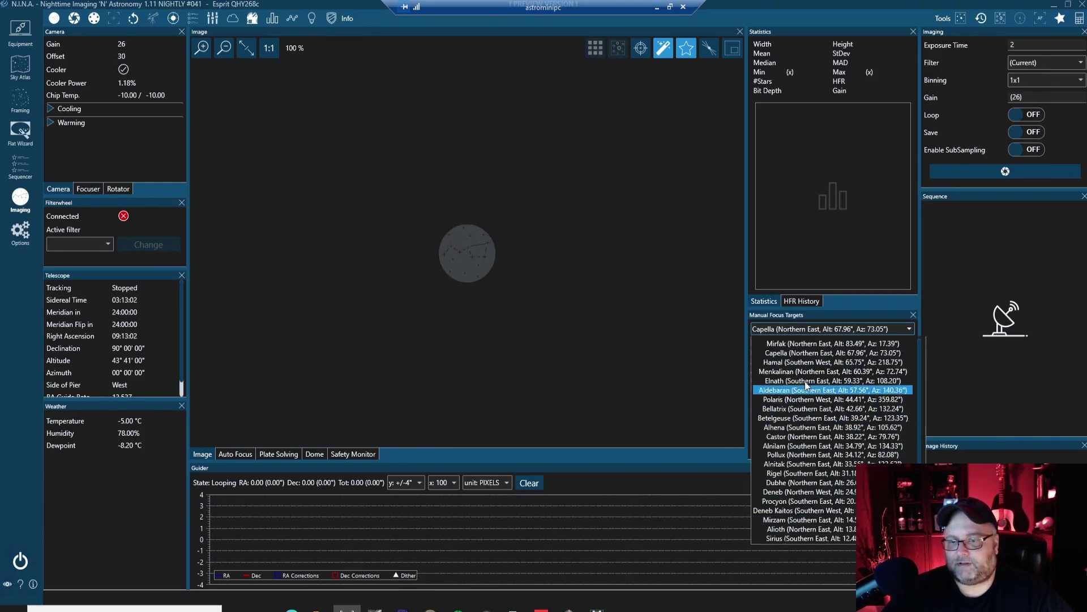
{"action": "left_click", "coordinate": [796, 353]}
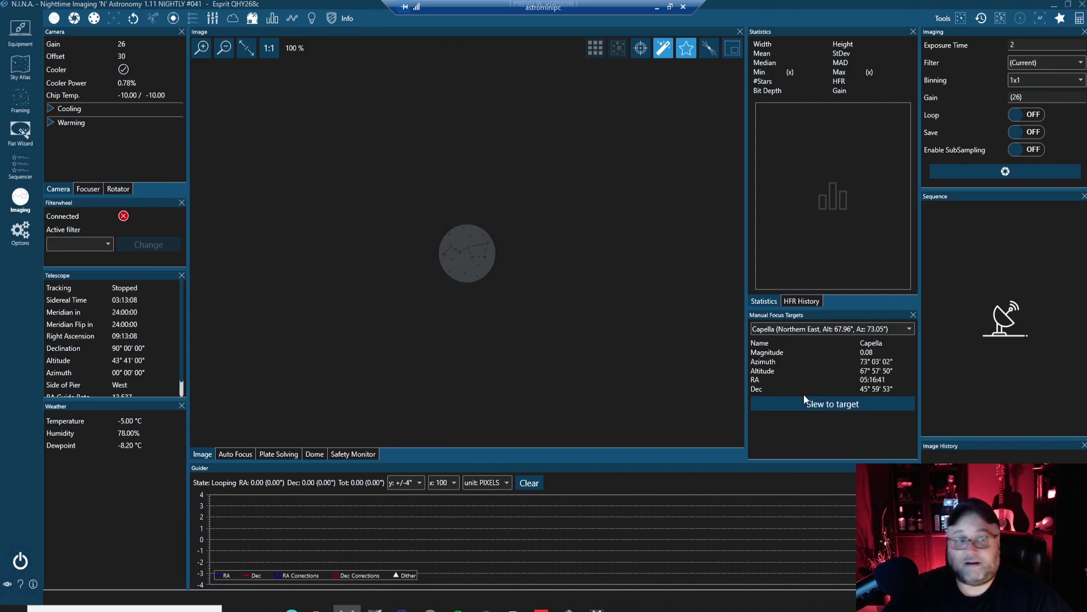
{"action": "left_click", "coordinate": [597, 609]}
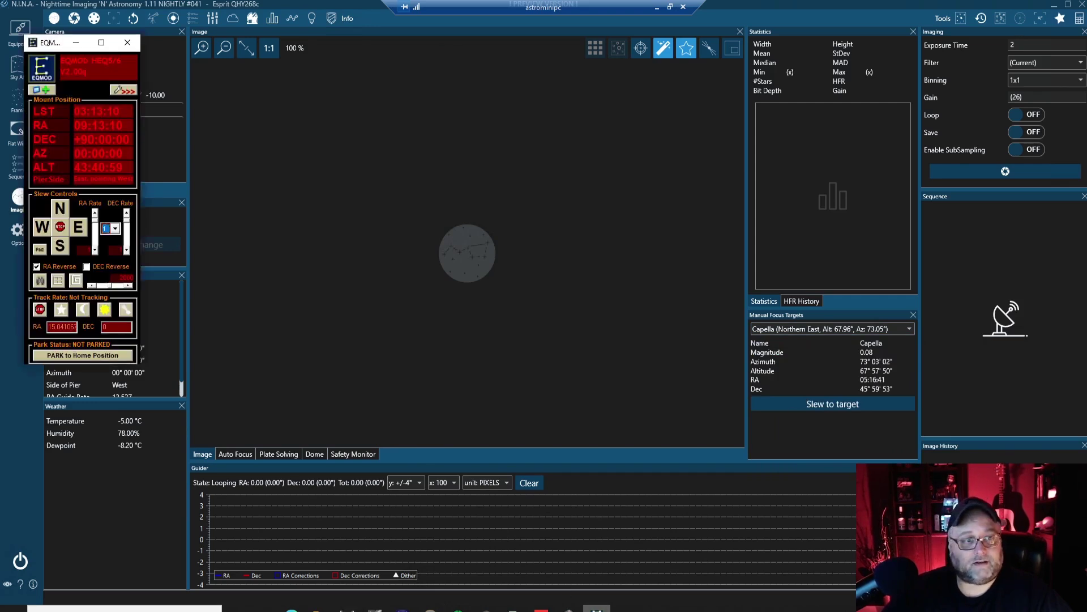
{"action": "left_click", "coordinate": [346, 609]}
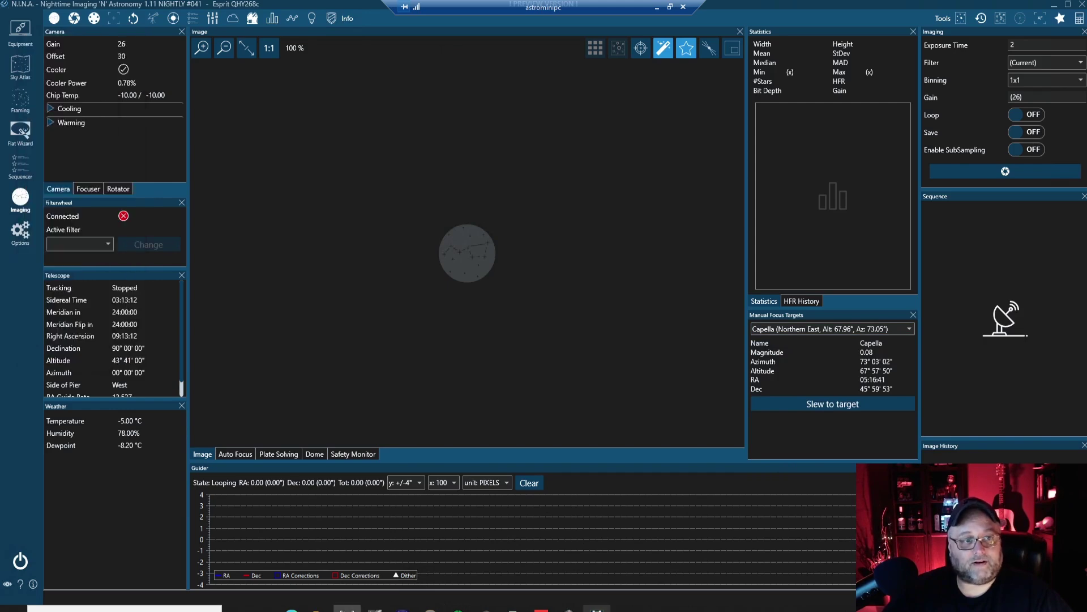
{"action": "left_click", "coordinate": [829, 408]}
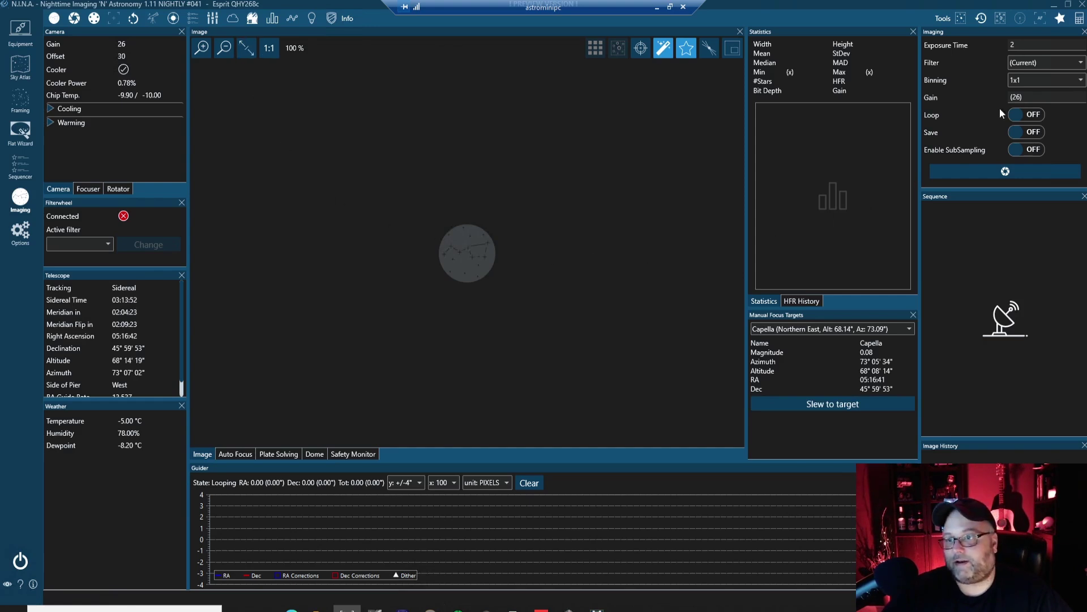
Take a 2-second test exposure of Capella's field and fit the frame to the window
{"action": "left_click", "coordinate": [995, 175]}
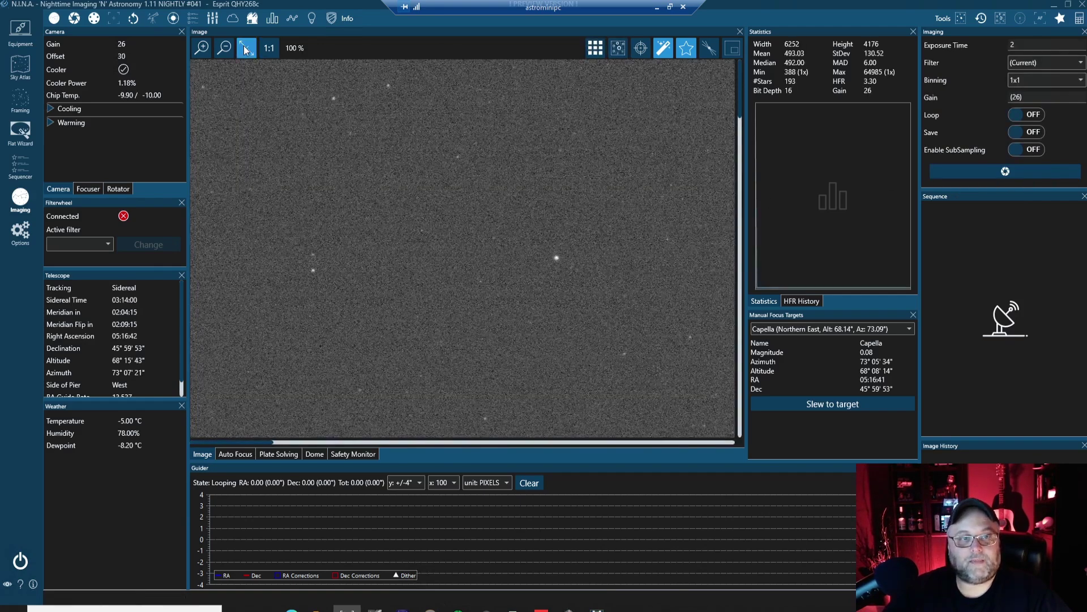
{"action": "left_click", "coordinate": [245, 49]}
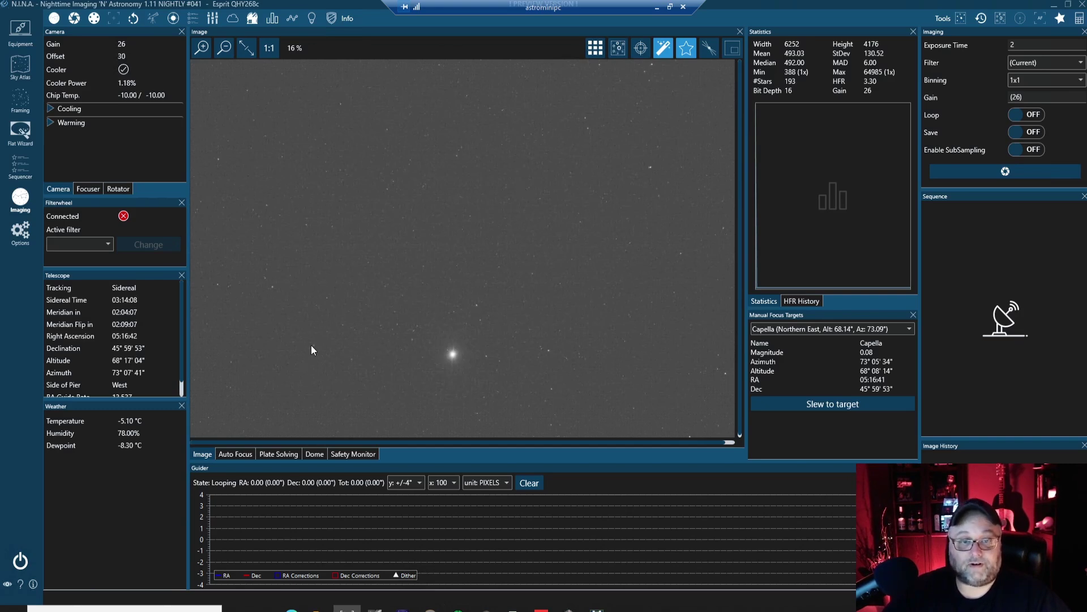
Plate-solve, sync and reslew to center Capella within 12 arcseconds, then show the Image tab
{"action": "left_click", "coordinate": [272, 456]}
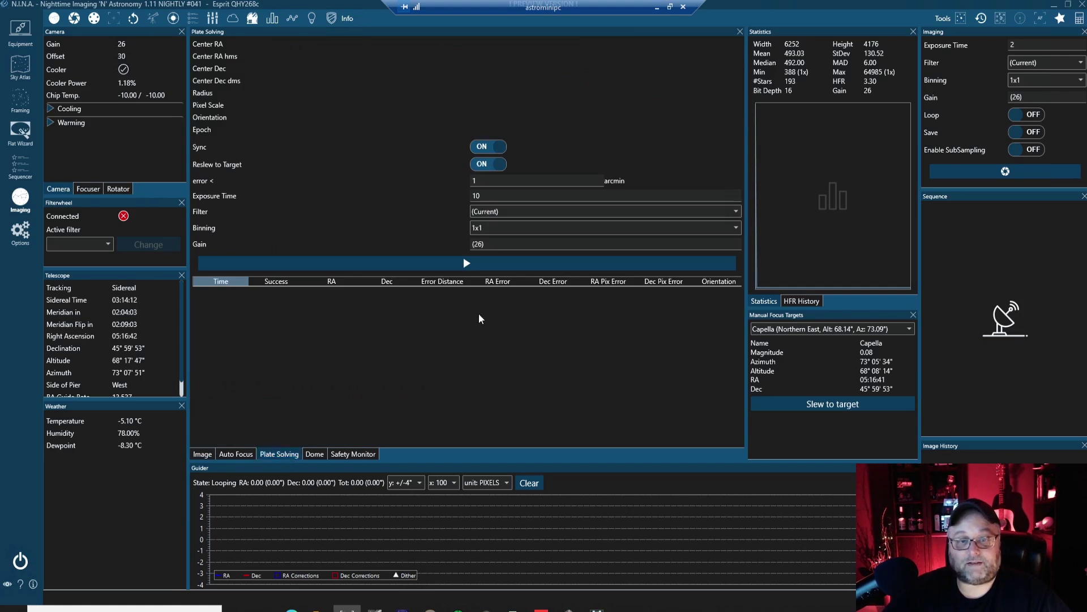
{"action": "left_click", "coordinate": [469, 265]}
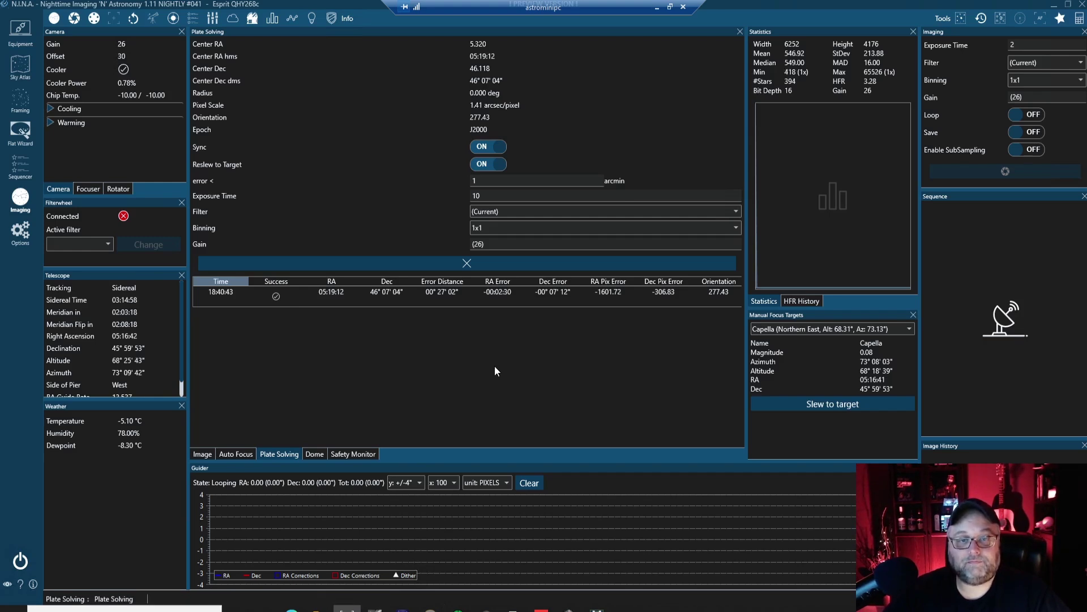
{"action": "left_click", "coordinate": [204, 454]}
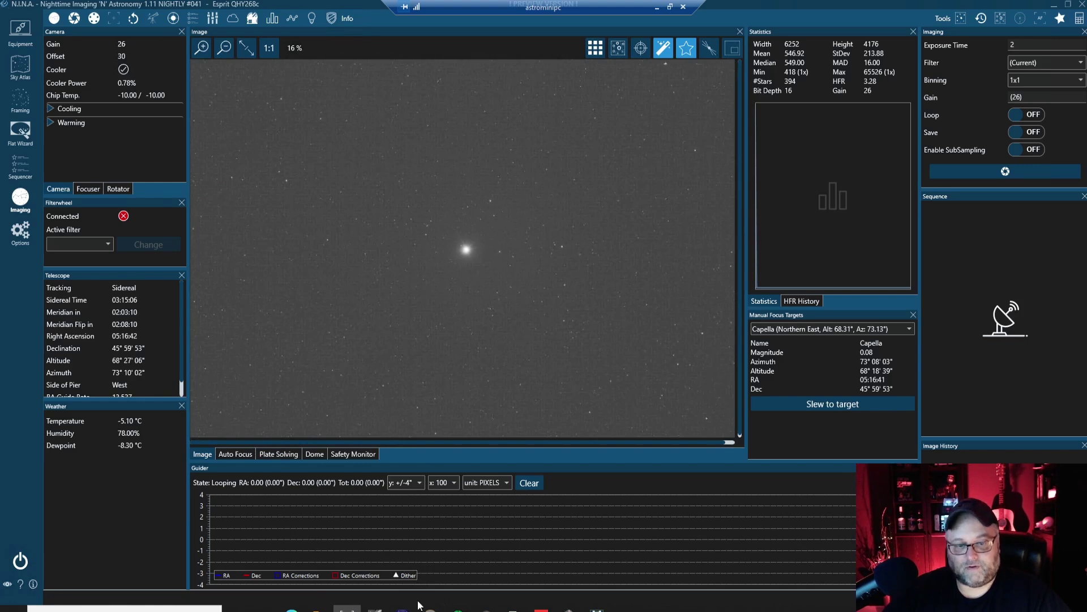
In PHD2, auto-select multiple guide stars and start guiding, reaching 0.08 px total RMS
{"action": "left_click", "coordinate": [458, 610]}
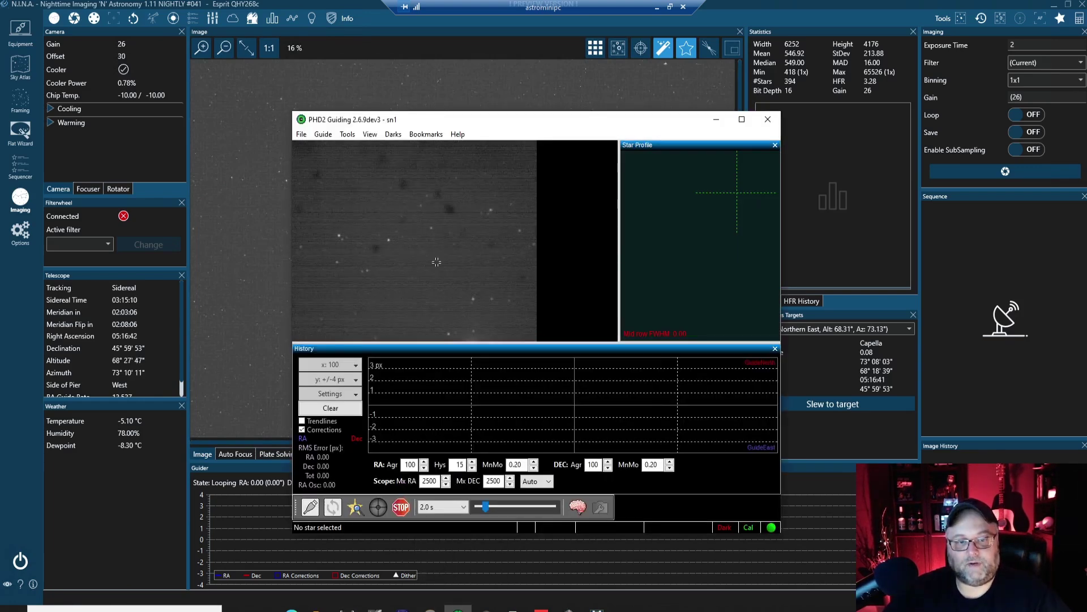
{"action": "left_click", "coordinate": [357, 506]}
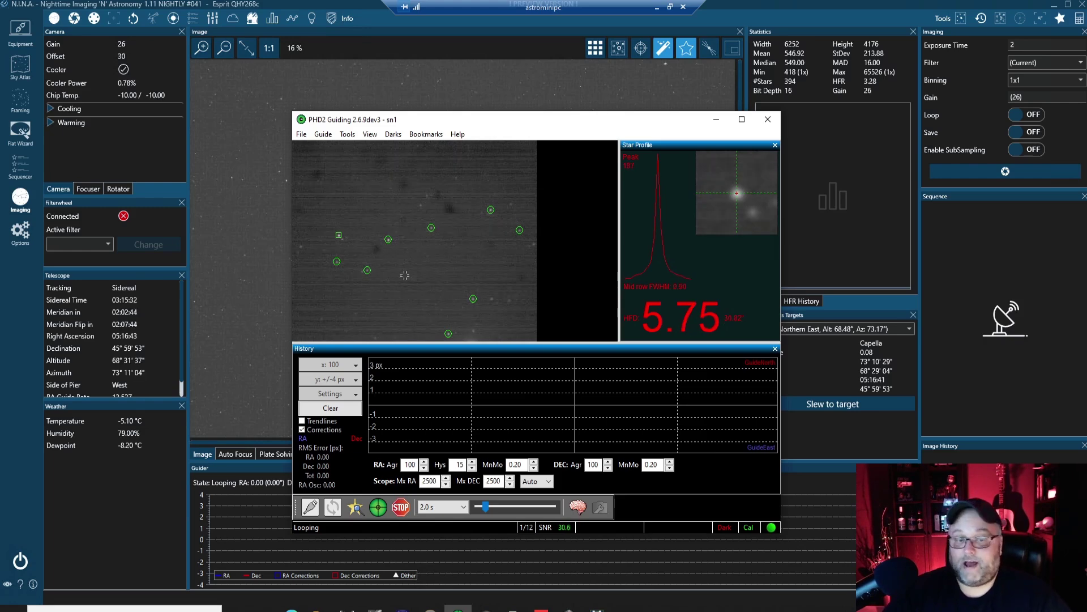
{"action": "left_click", "coordinate": [378, 507]}
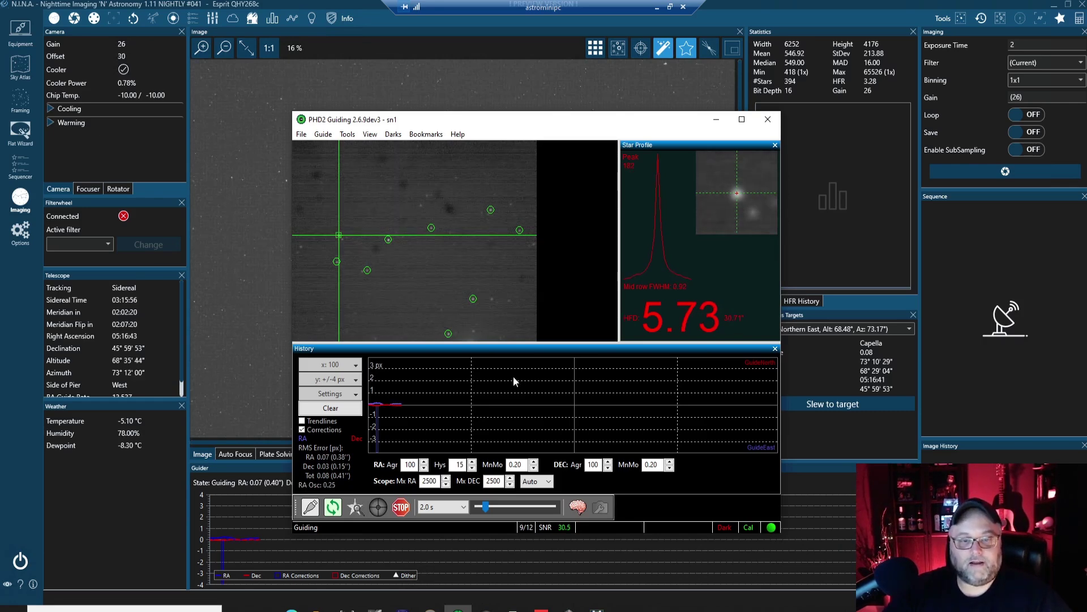
{"action": "left_click", "coordinate": [465, 507]}
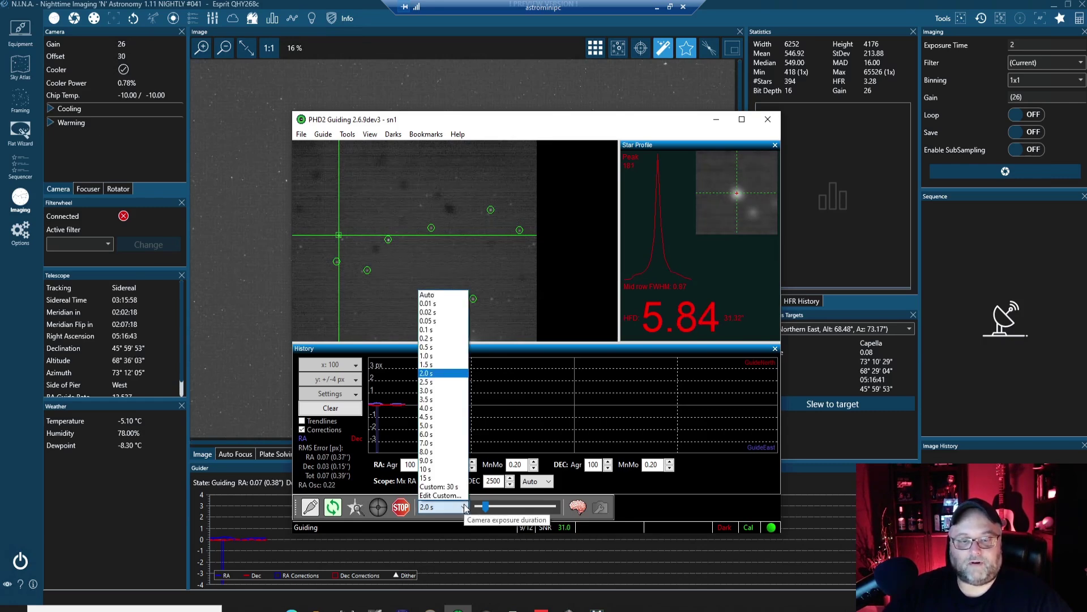
{"action": "left_click", "coordinate": [430, 357]}
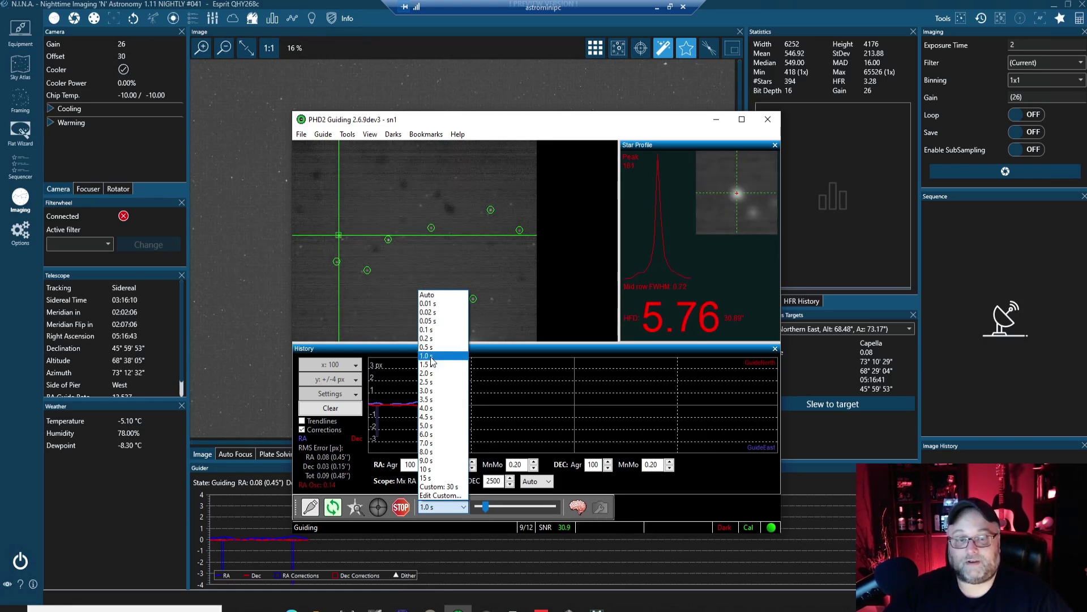
{"action": "left_click", "coordinate": [547, 128]}
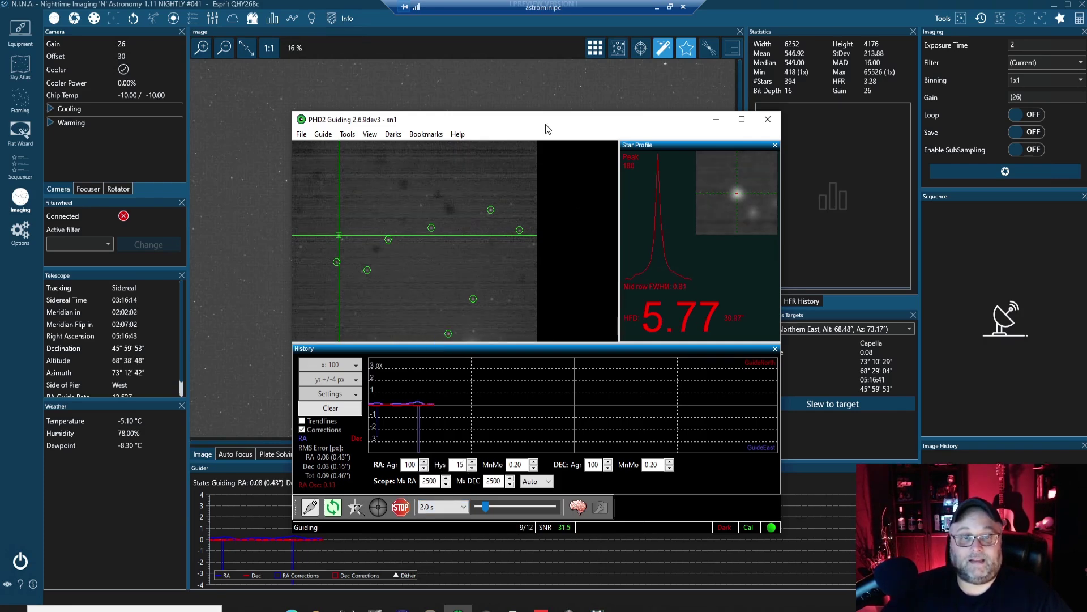